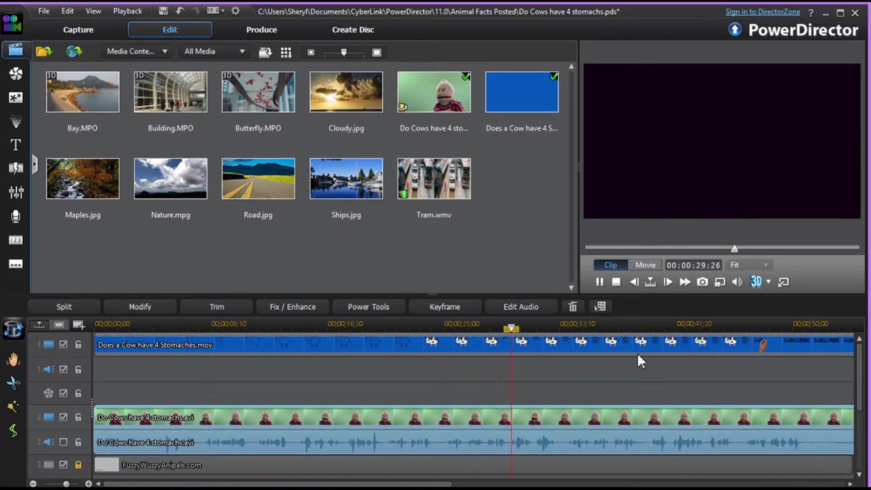
# - Pause the preview and remove the cow animation clip from track 1
pyautogui.click(600, 281)
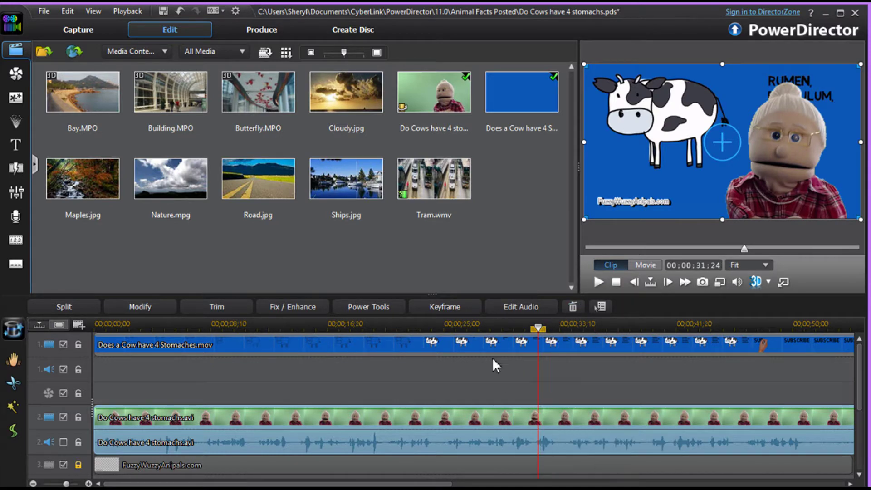
pyautogui.rightClick(478, 344)
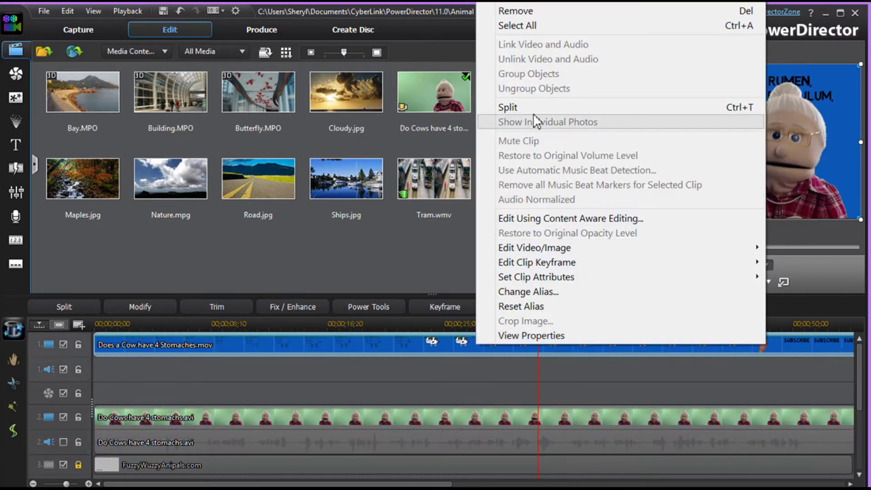
pyautogui.click(516, 11)
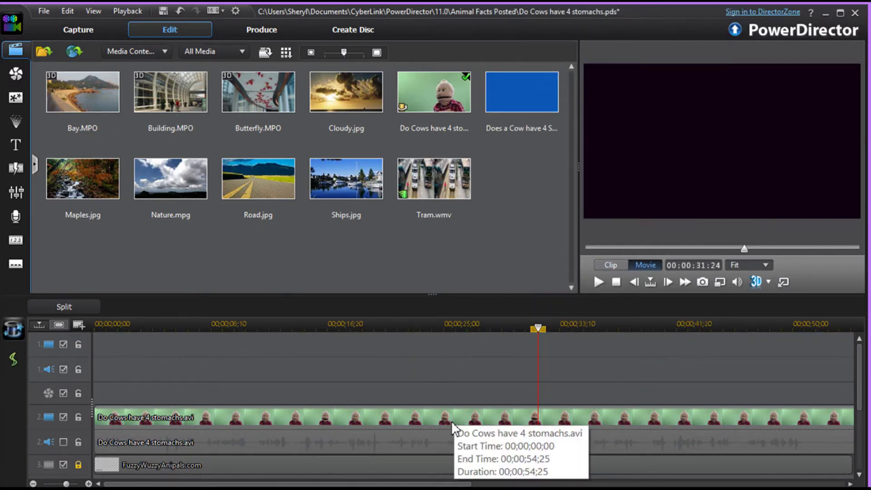
# - Select the puppet clip and save its chroma key settings in PiP Designer
pyautogui.click(455, 427)
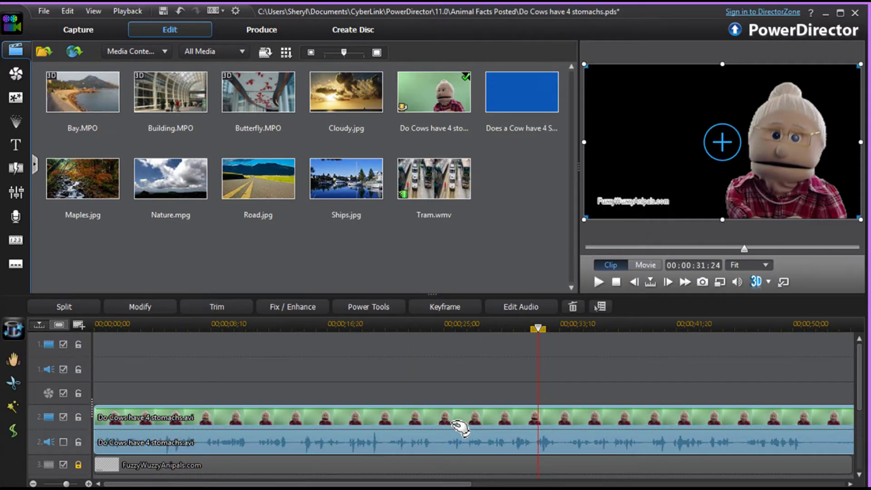
pyautogui.click(162, 309)
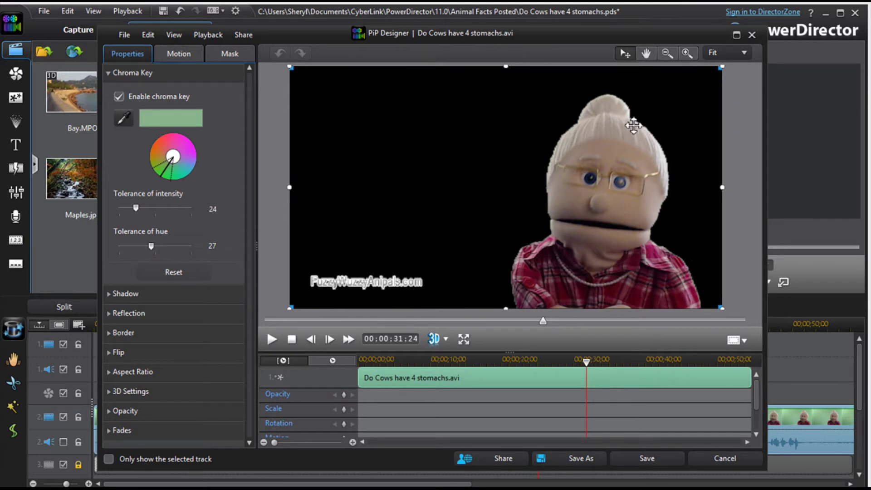
pyautogui.click(648, 458)
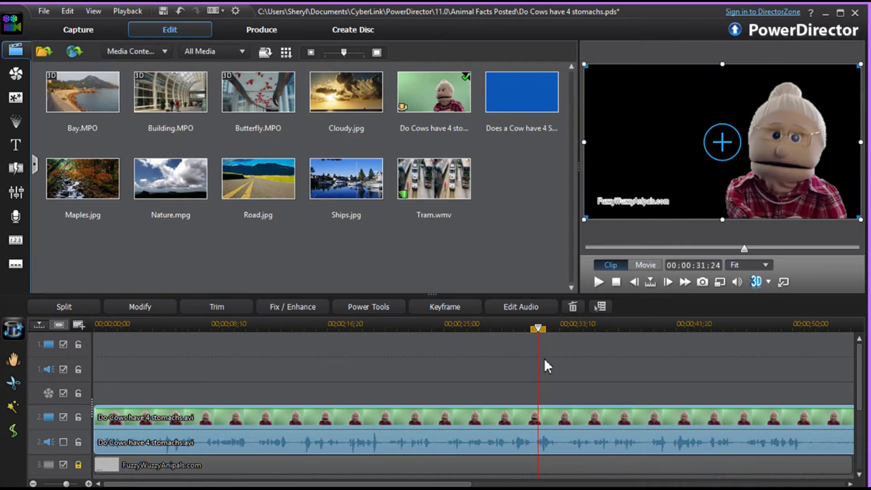
pyautogui.moveTo(522, 95)
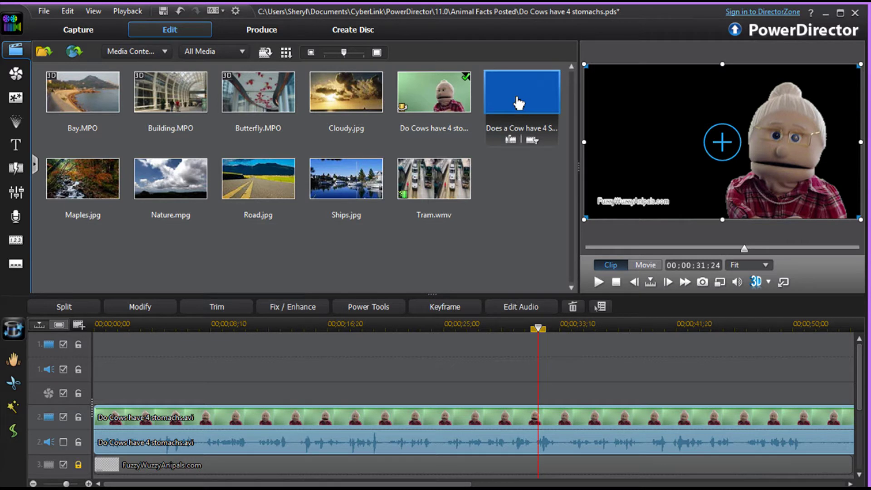
# - Place 'Does a Cow have 4 Stomaches.mov' on track 1 at 00;00;00;00, then briefly play the composite
pyautogui.moveTo(520, 99); pyautogui.dragTo(108, 354)
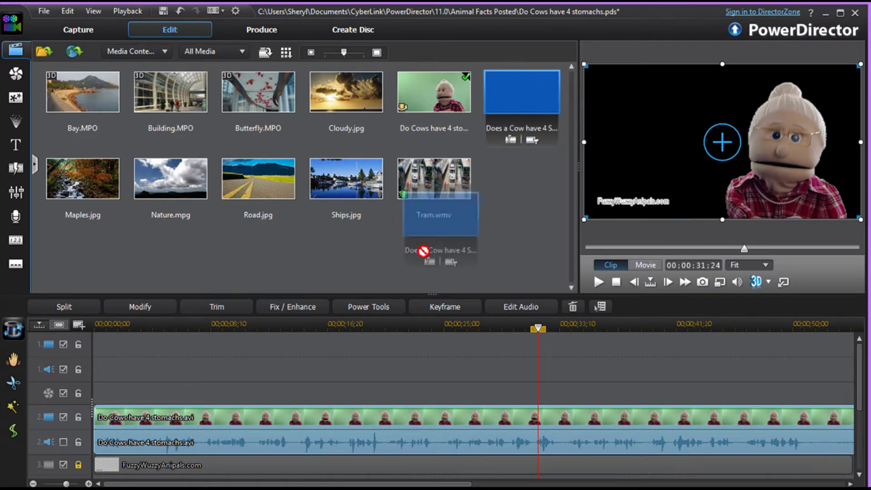
pyautogui.moveTo(108, 355); pyautogui.dragTo(99, 351)
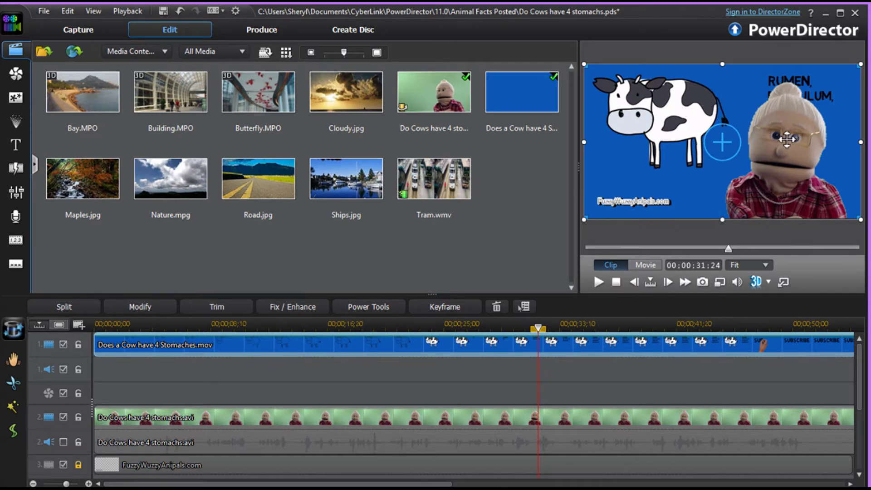
pyautogui.click(596, 279)
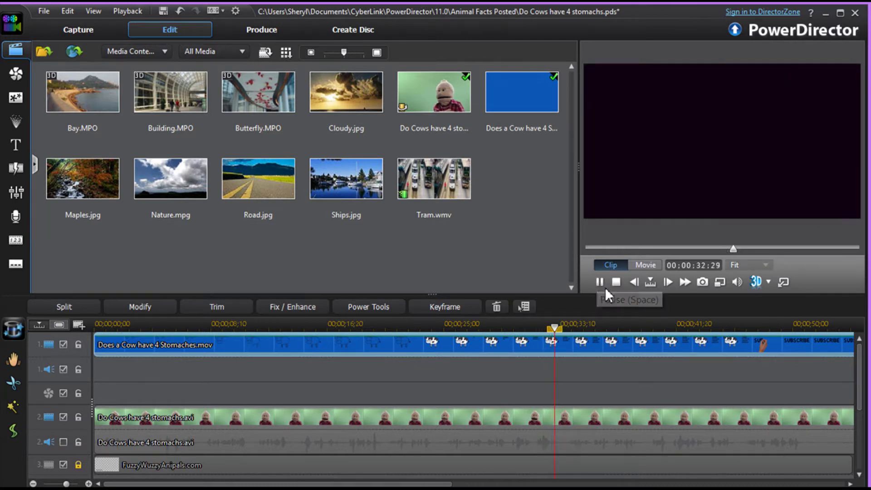
pyautogui.click(599, 282)
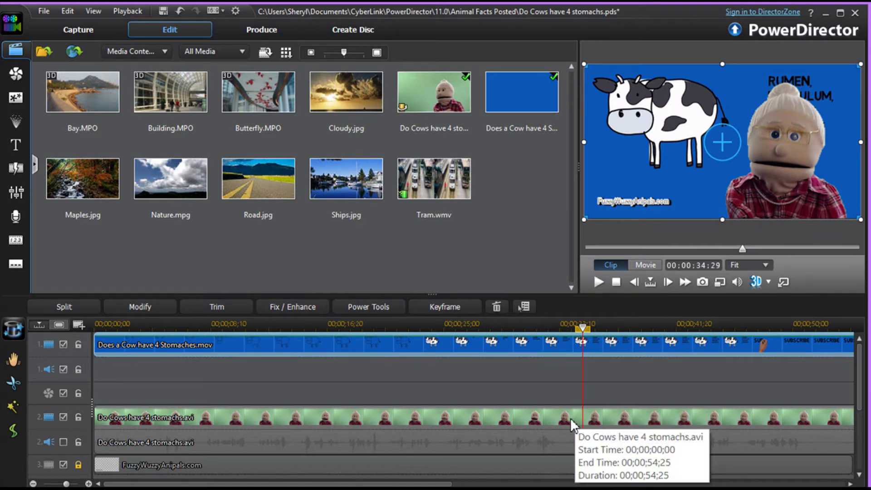
# - Shrink the selected puppet overlay and move it toward the lower right of the preview
pyautogui.click(574, 443)
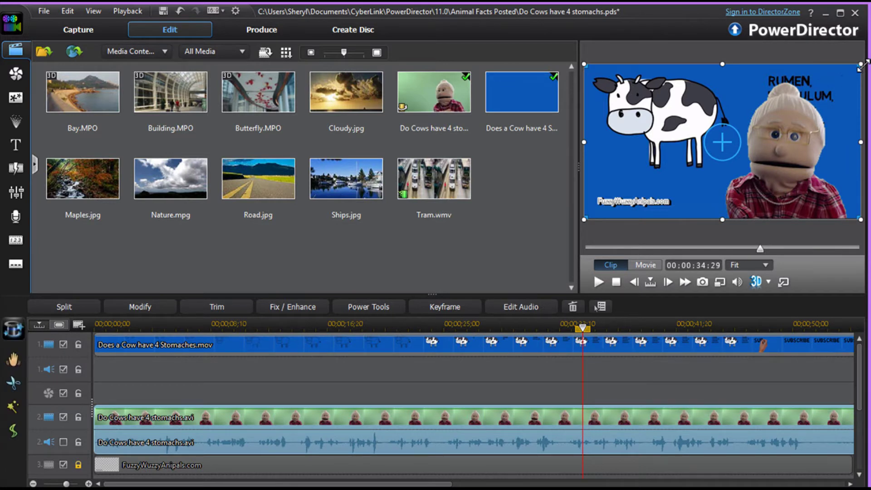
pyautogui.moveTo(857, 68); pyautogui.dragTo(768, 144)
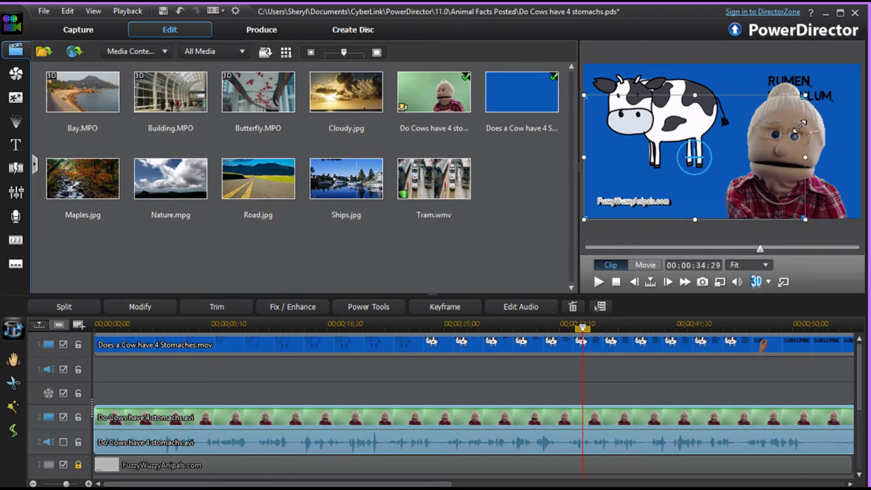
pyautogui.moveTo(726, 166); pyautogui.dragTo(721, 170)
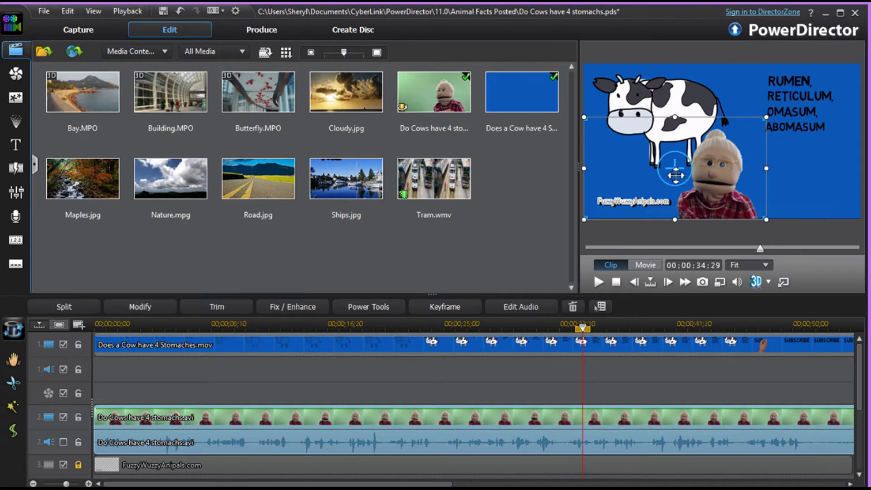
pyautogui.moveTo(671, 179); pyautogui.dragTo(700, 176)
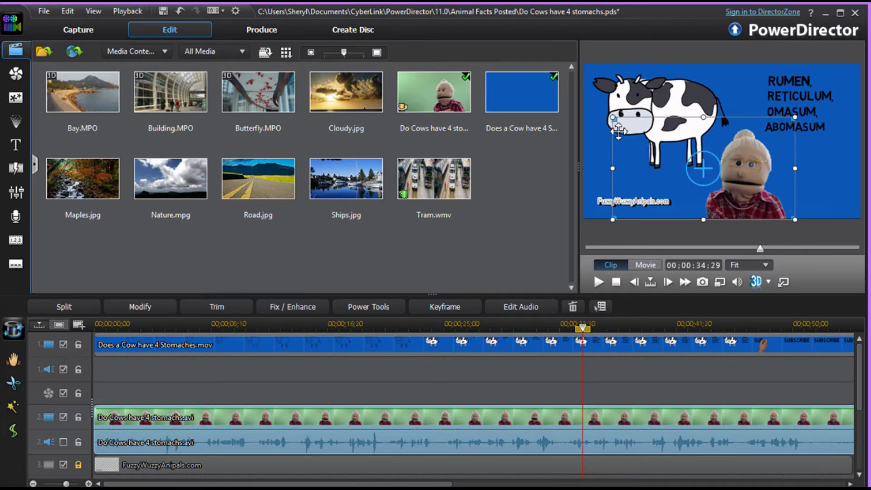
pyautogui.moveTo(615, 119); pyautogui.dragTo(606, 111)
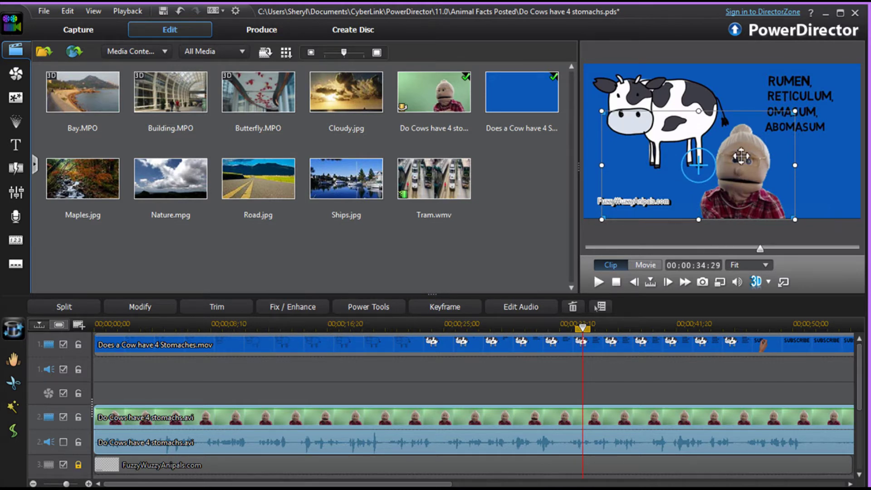
# - At about 18 seconds, make the puppet slightly smaller and shift it further right
pyautogui.click(680, 247)
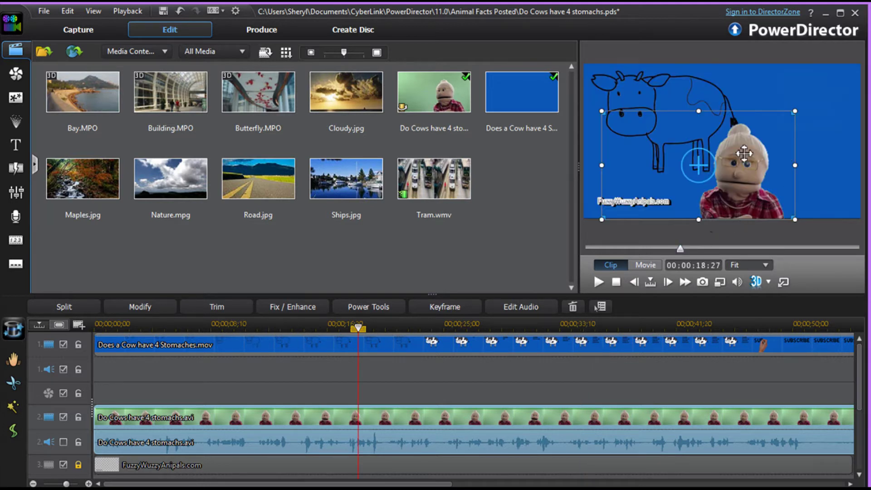
pyautogui.moveTo(798, 112); pyautogui.dragTo(790, 116)
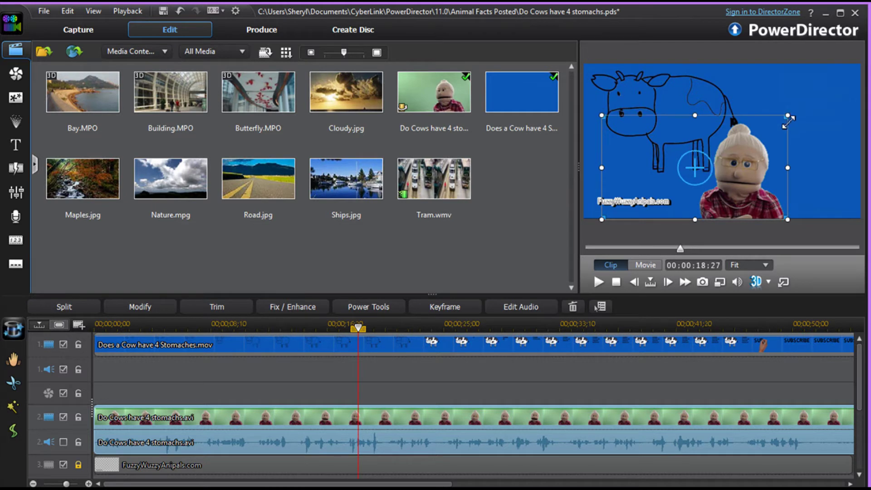
pyautogui.moveTo(705, 169); pyautogui.dragTo(733, 169)
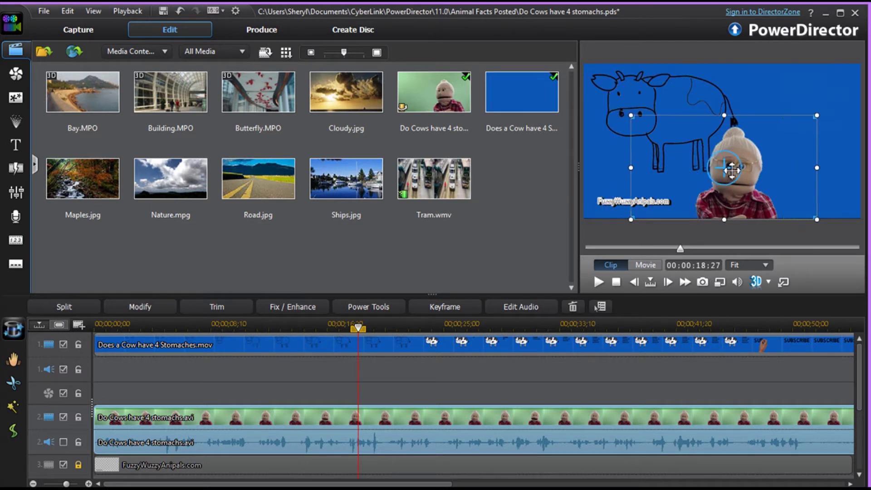
# - Scrub past 27, 36 and 43 seconds to the SUBSCRIBE ending, nudging the puppet left and down
pyautogui.click(724, 248)
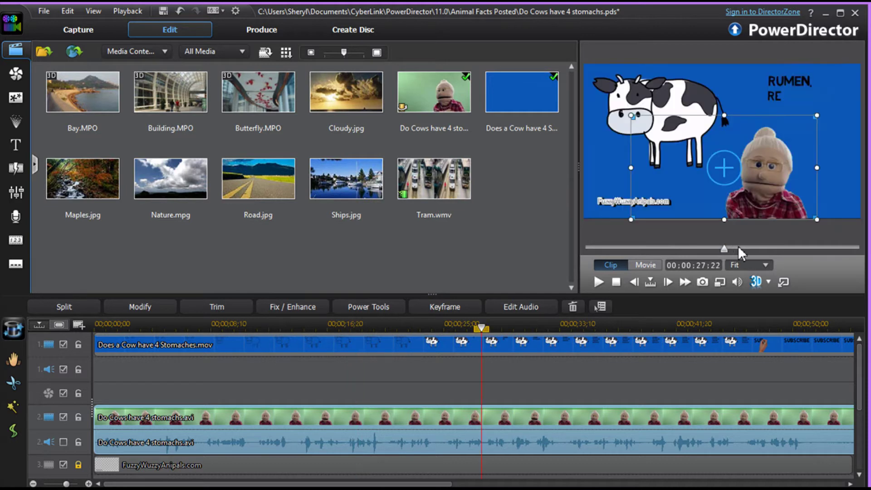
pyautogui.moveTo(742, 248); pyautogui.dragTo(767, 248)
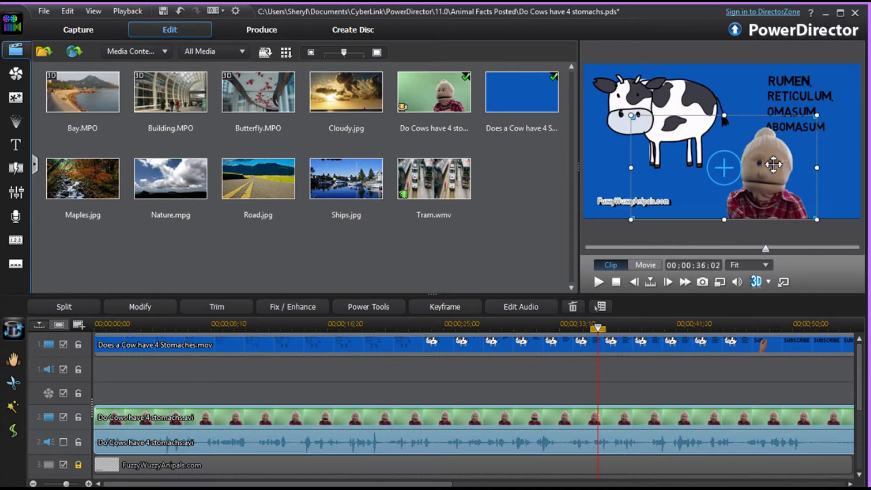
pyautogui.moveTo(775, 163); pyautogui.dragTo(754, 170)
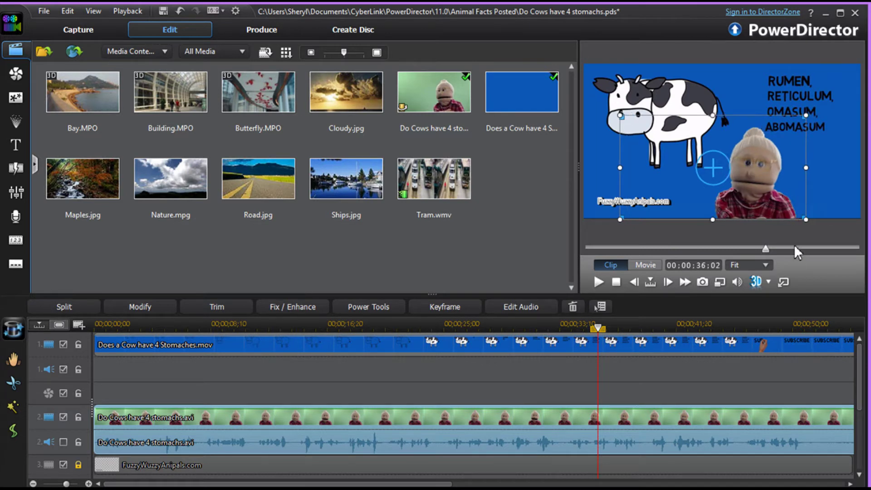
pyautogui.moveTo(792, 247); pyautogui.dragTo(822, 248)
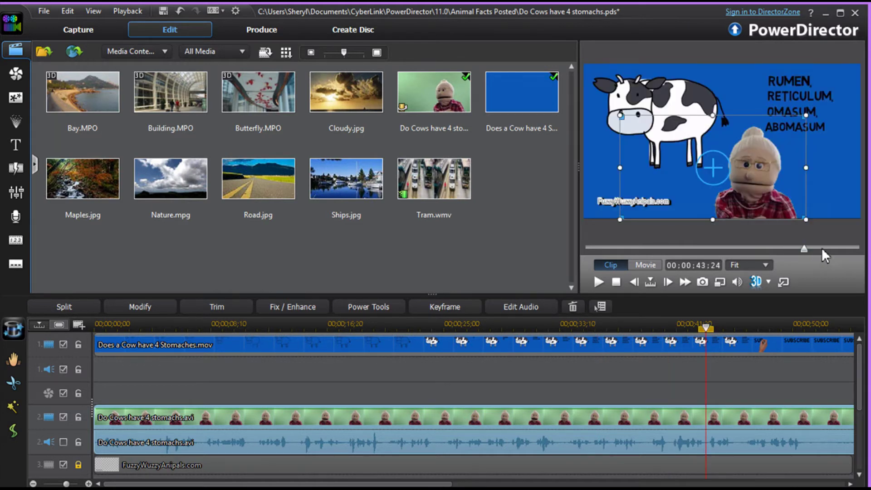
pyautogui.moveTo(822, 248); pyautogui.dragTo(828, 248)
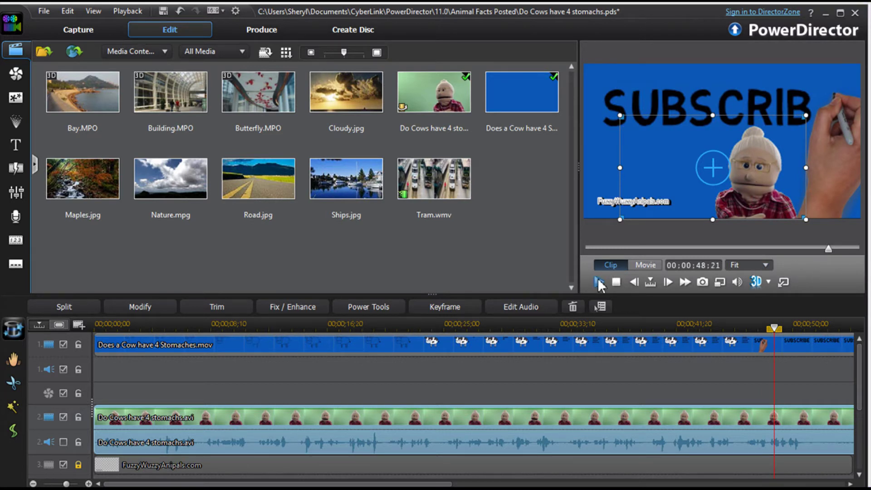
pyautogui.click(601, 282)
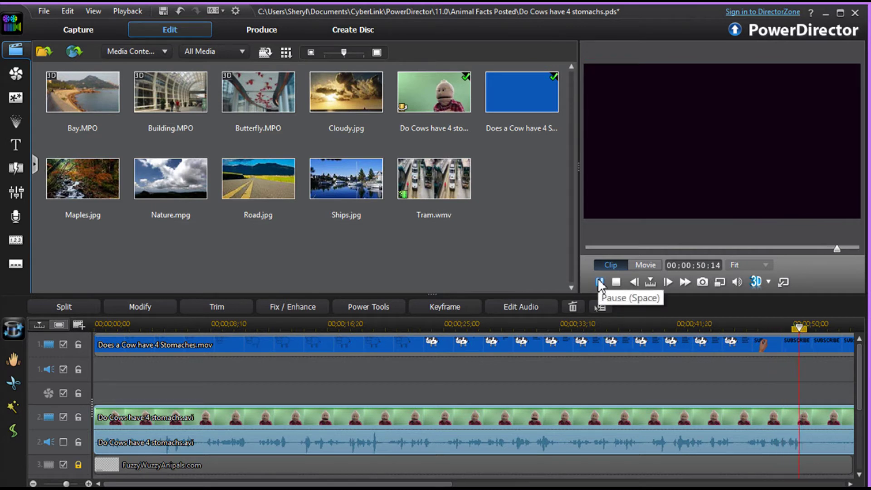
pyautogui.click(599, 282)
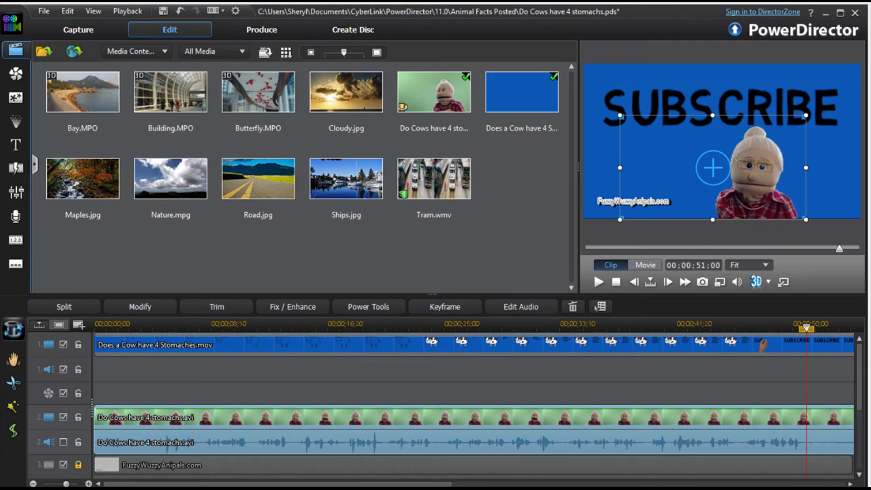
pyautogui.click(702, 248)
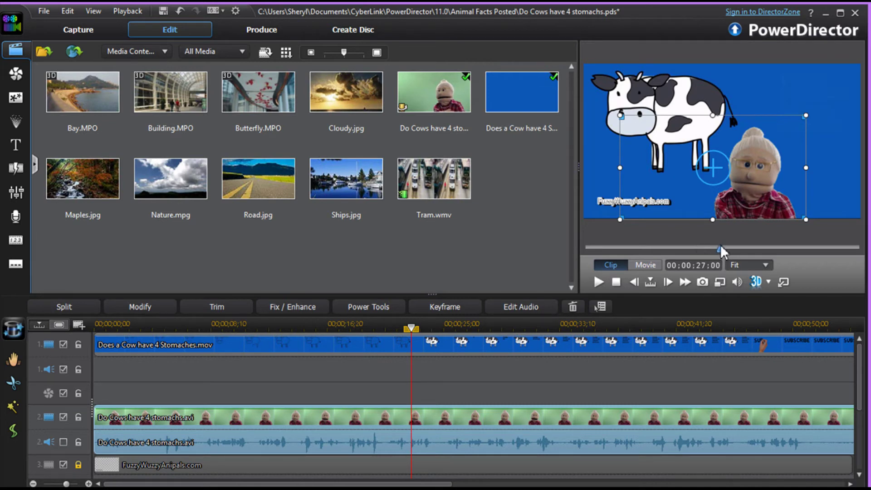
pyautogui.moveTo(721, 249); pyautogui.dragTo(738, 249)
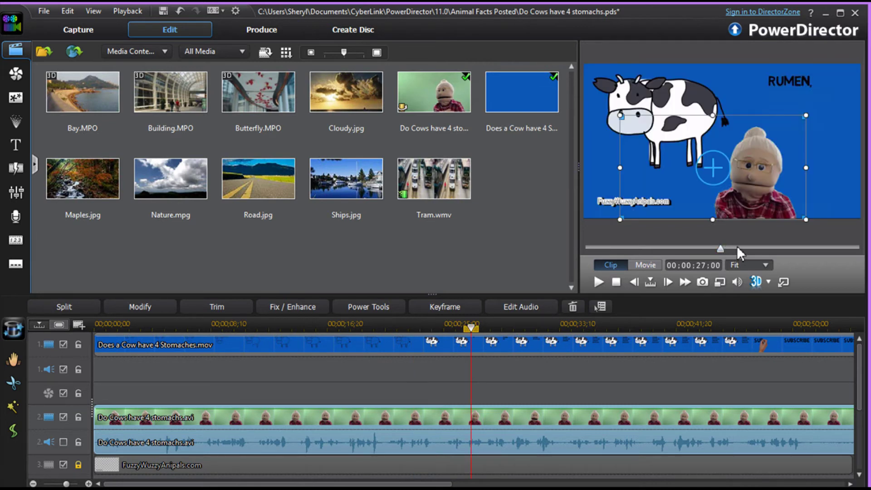